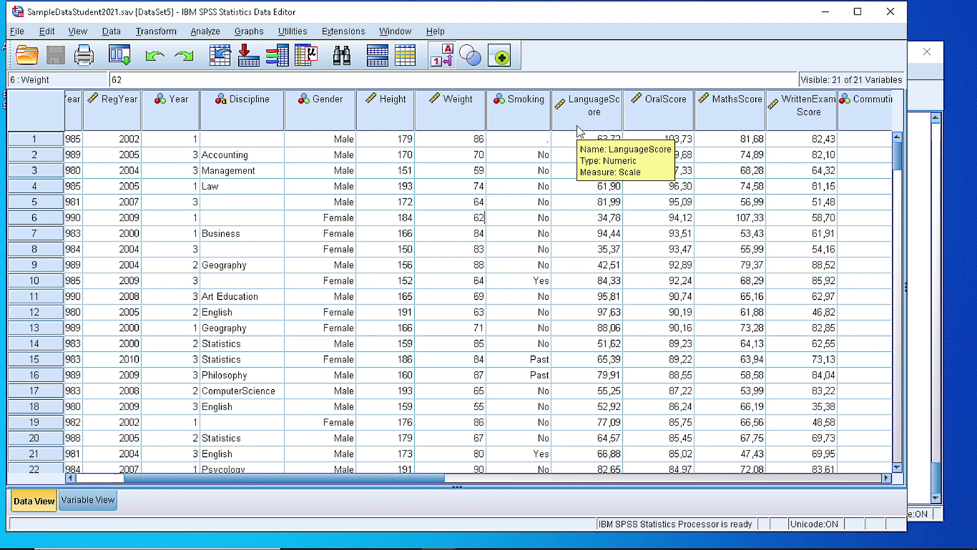
Open the Frequencies analysis and replace MathsScore (Binned) with LanguageScore as the variable to analyze.
click(585, 138)
click(582, 107)
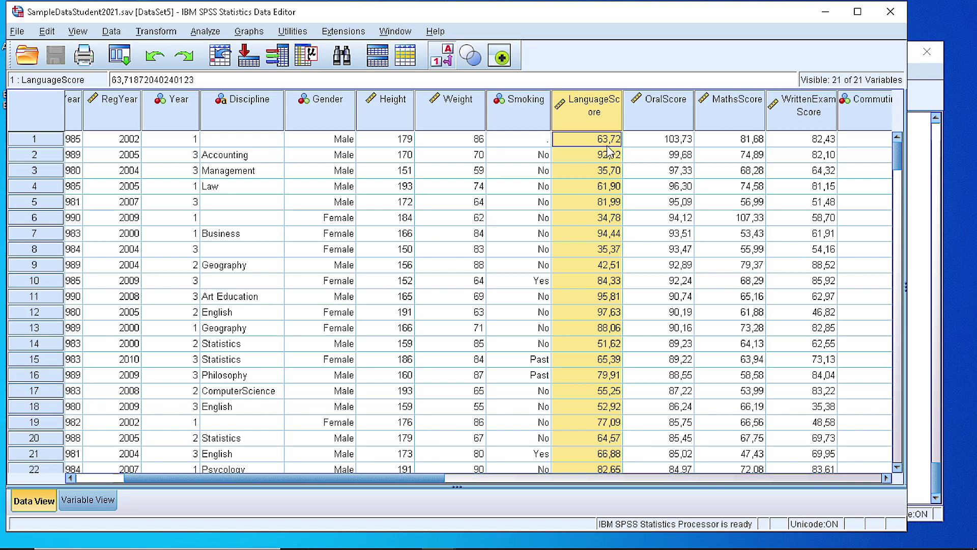
click(195, 34)
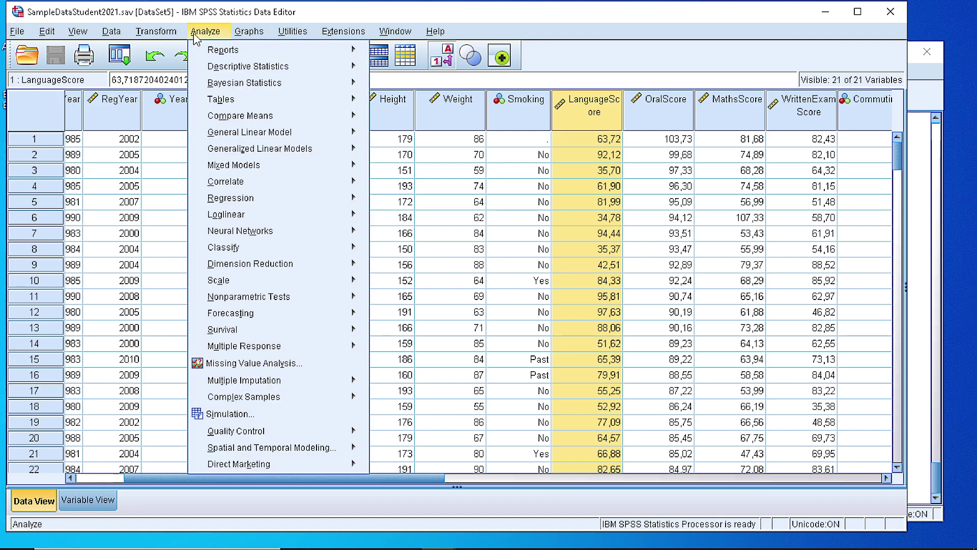
mouse_move(211, 71)
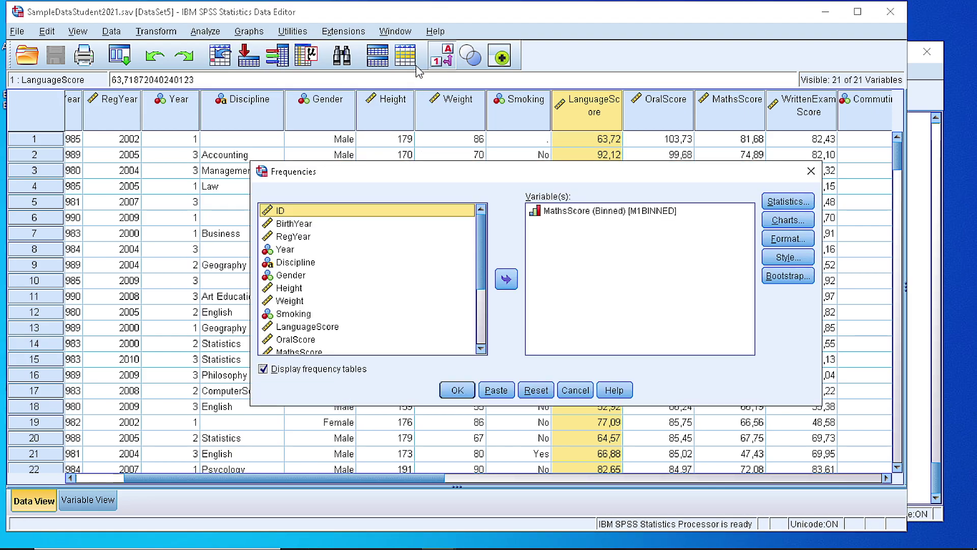
click(505, 280)
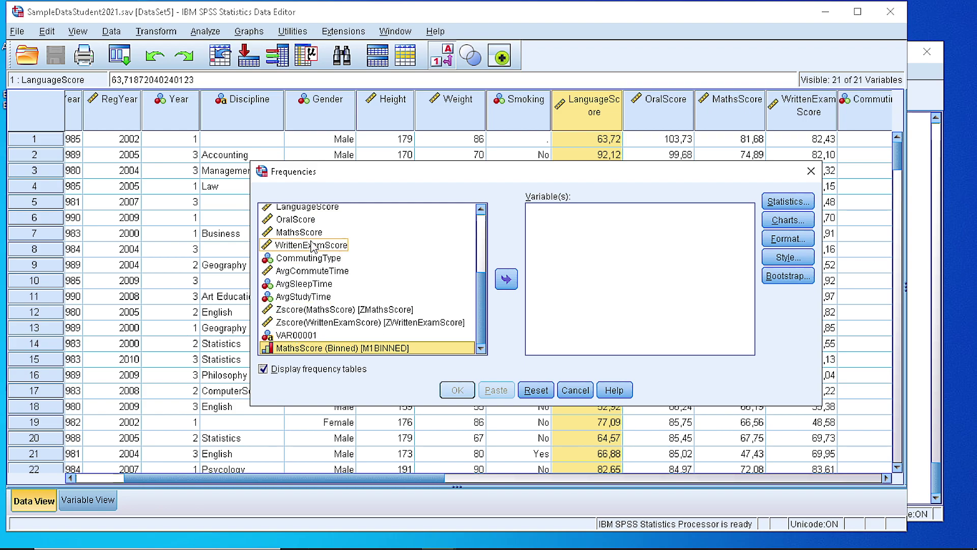
click(307, 207)
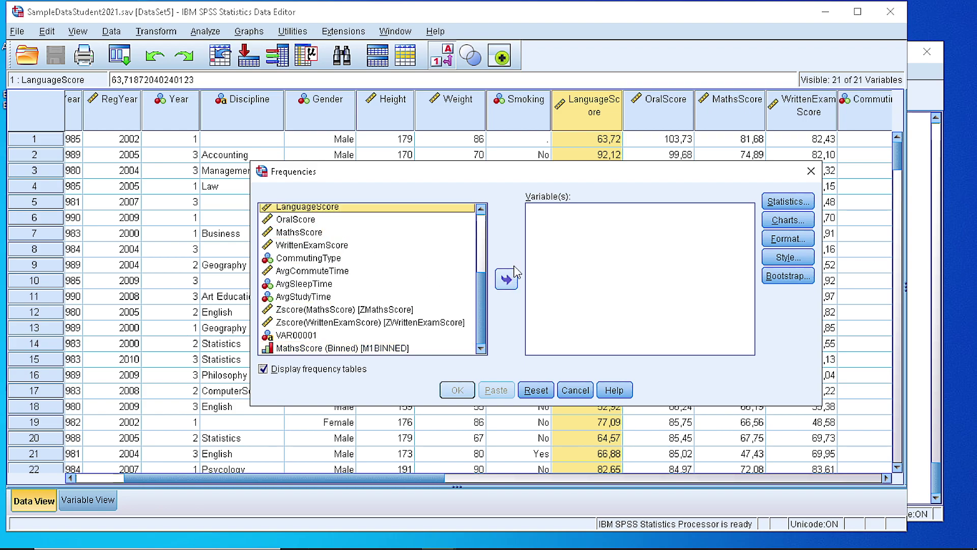
click(508, 280)
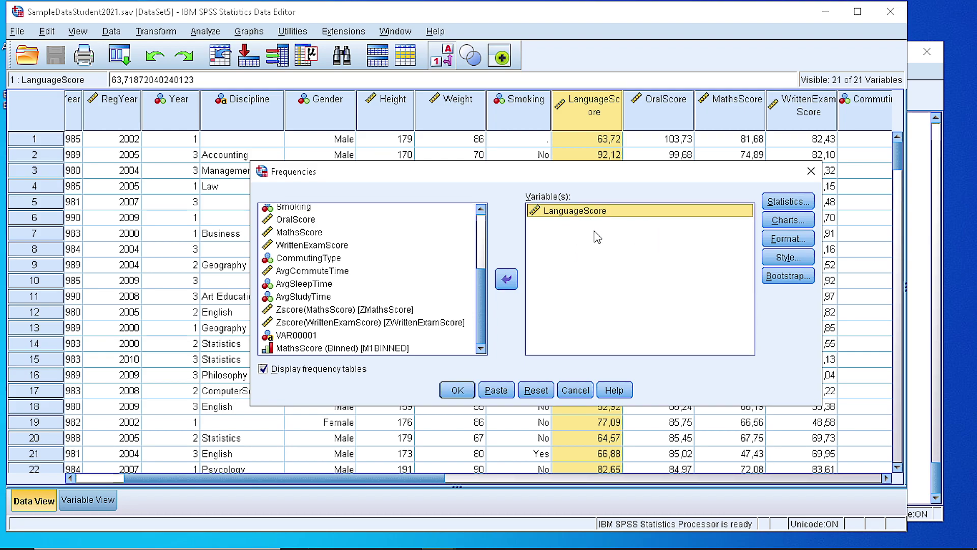
Include the mean in the statistics, run the LanguageScore frequencies with the frequency table, and look through the resulting table.
click(781, 201)
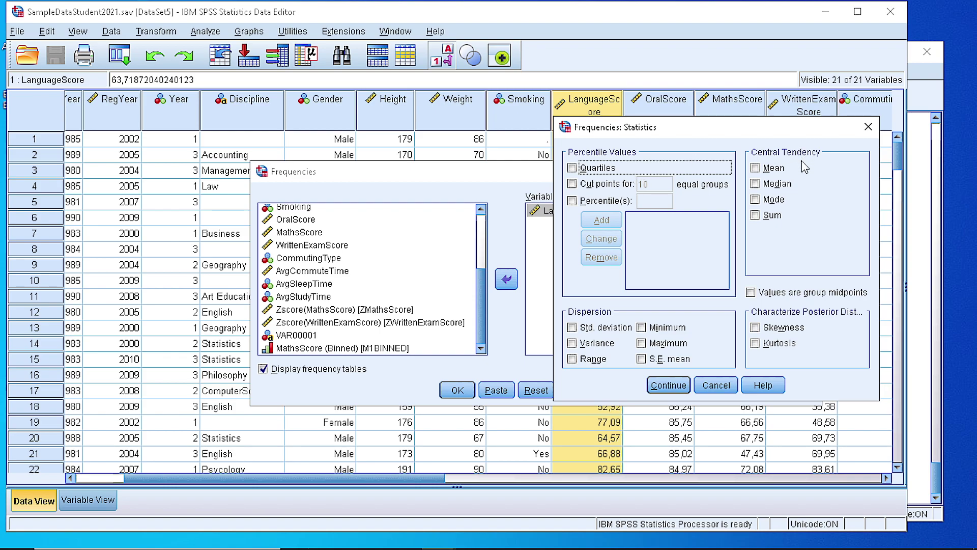
click(756, 168)
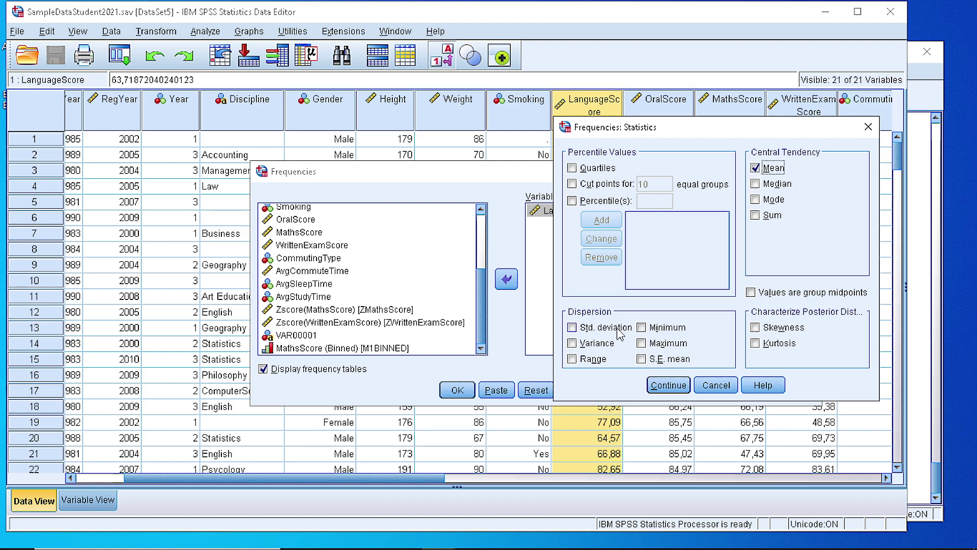
click(668, 385)
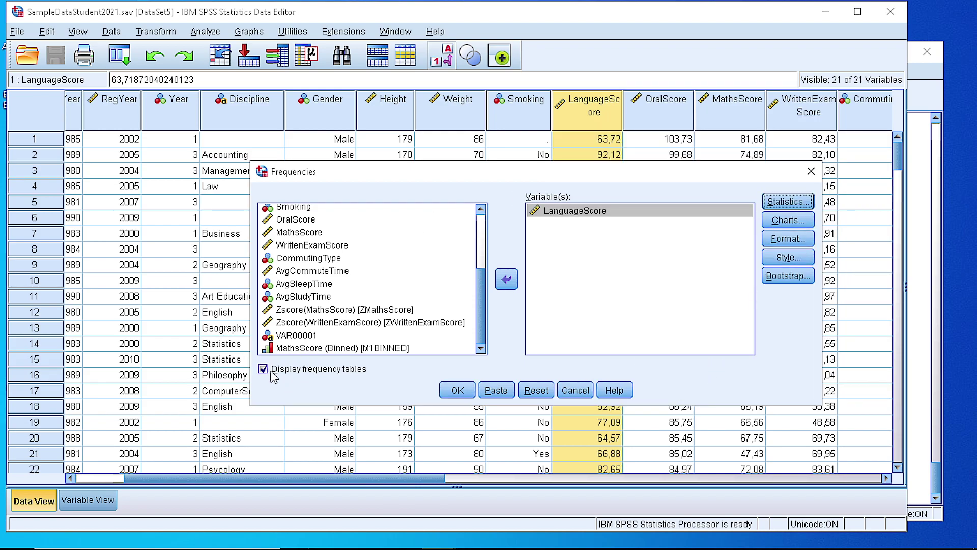
click(466, 395)
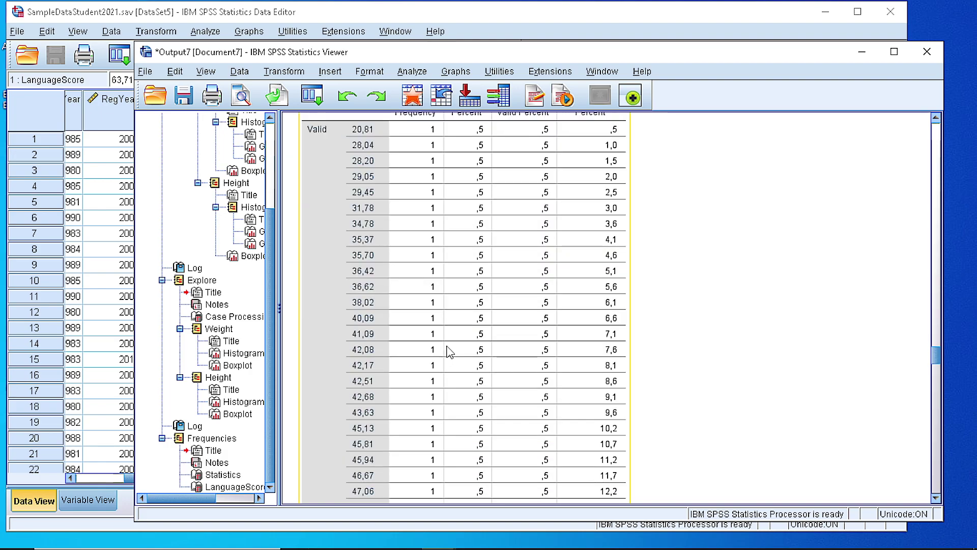
scroll(448, 352, down, 3)
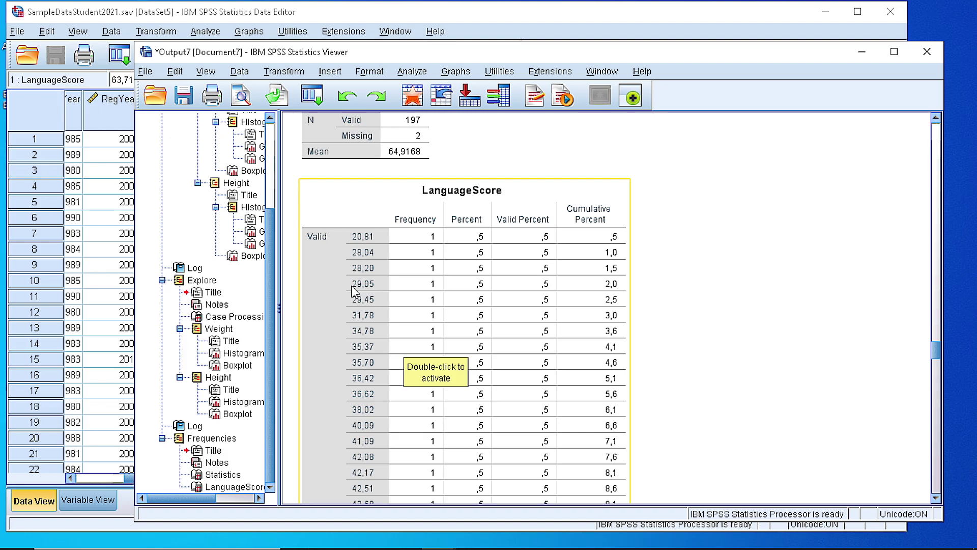
scroll(354, 291, down, 10)
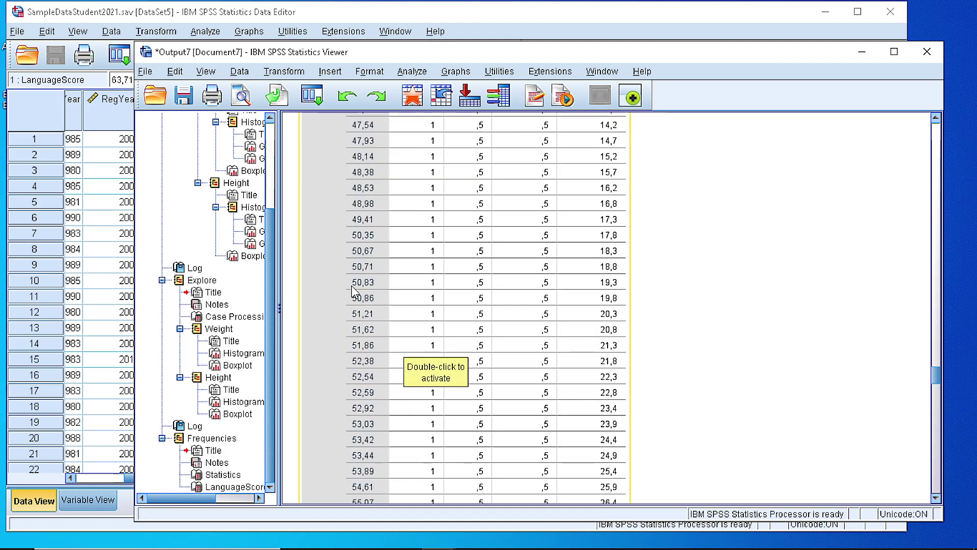
Start Visual Binning with LanguageScore as the variable to bin and scan its data.
click(281, 72)
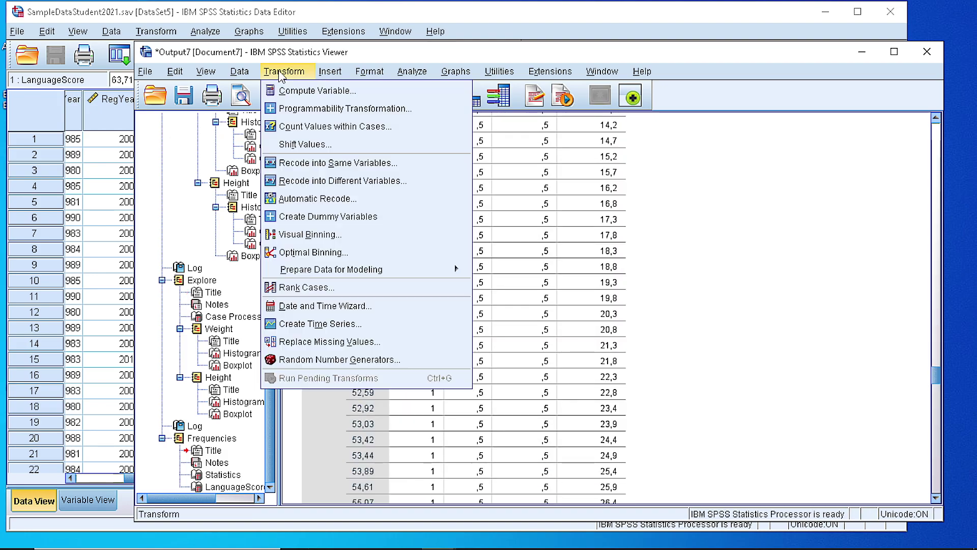
click(319, 238)
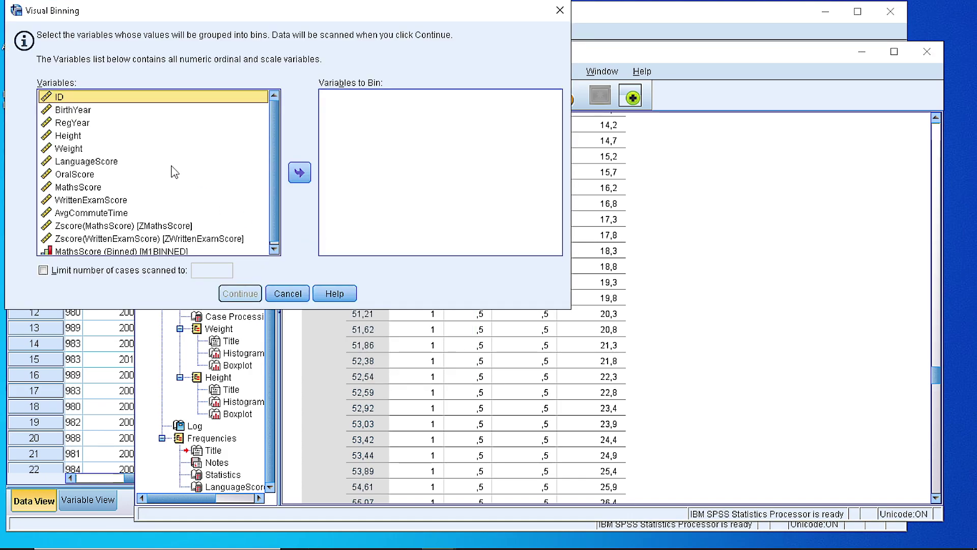
click(85, 163)
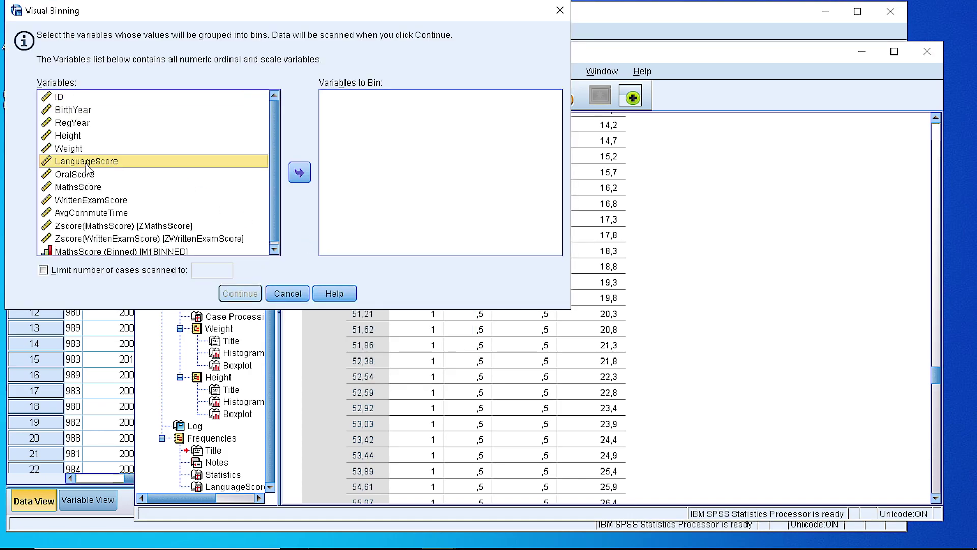
click(301, 175)
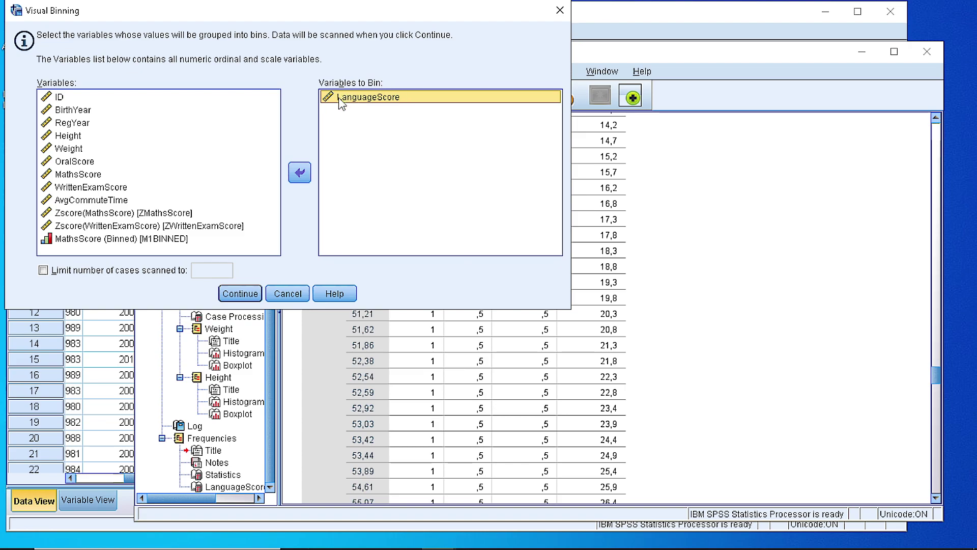
click(242, 296)
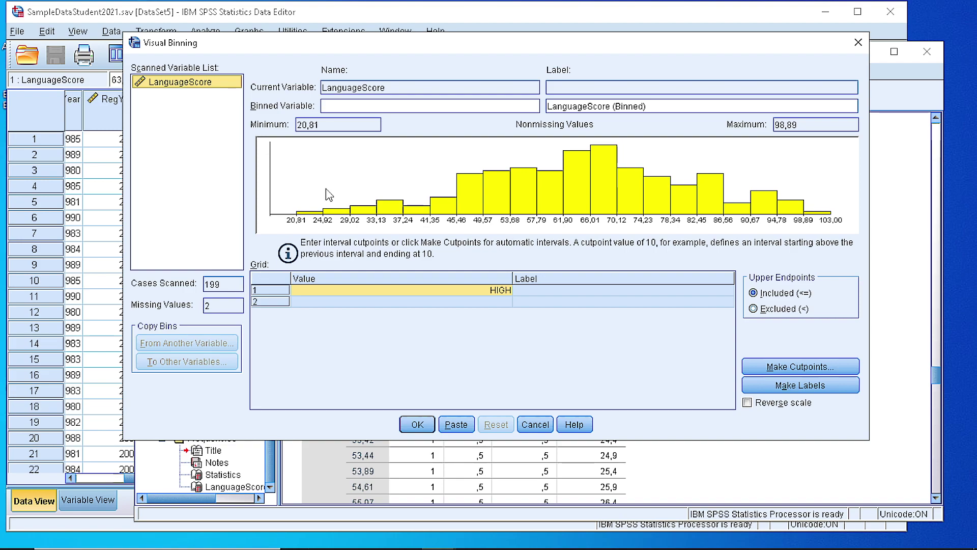
Name the binned version of LanguageScore L1BINNED.
drag(406, 47, 374, 51)
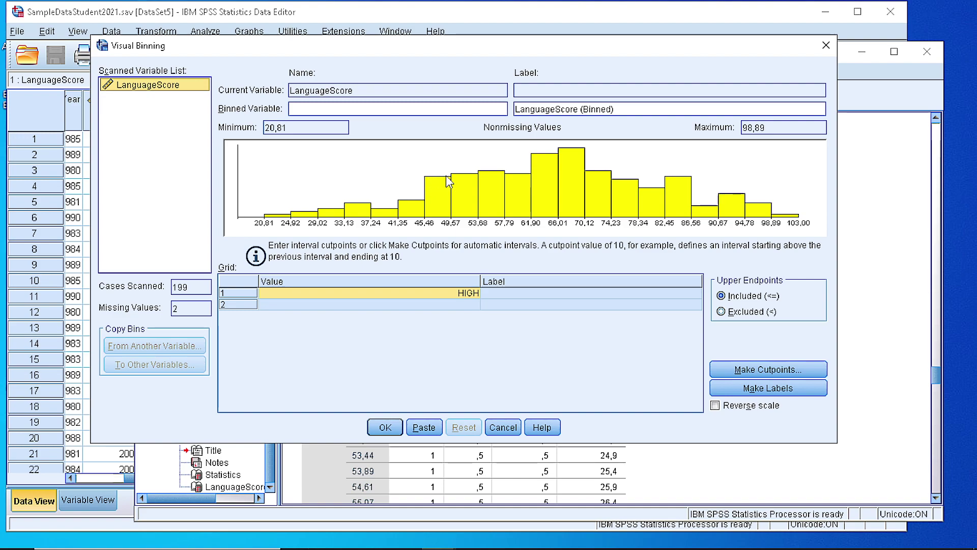
click(418, 108)
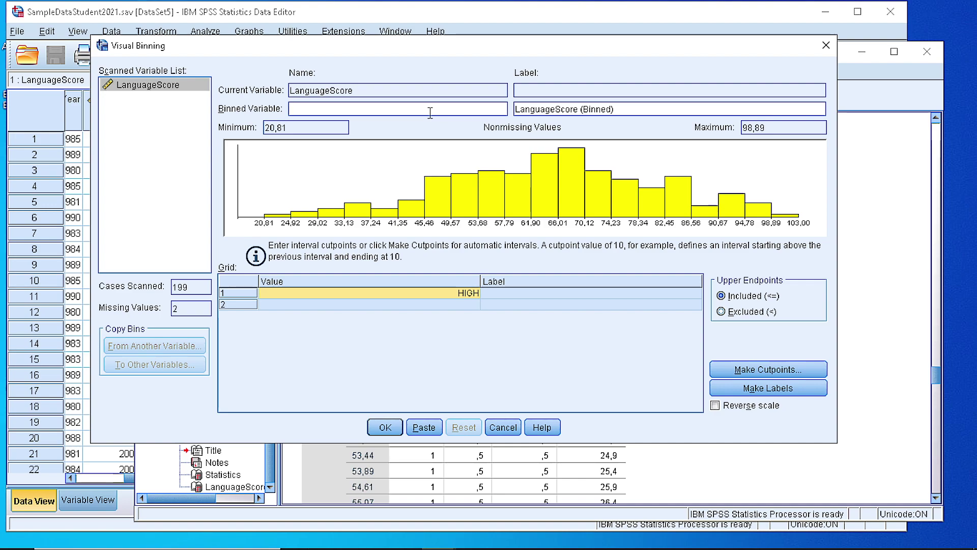
text(L)
text(1BINNED)
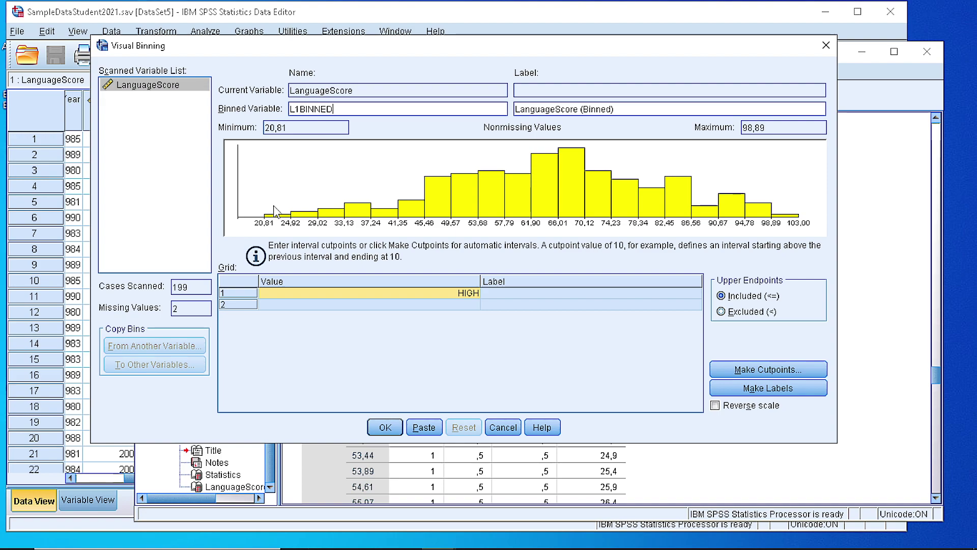
Make equal-width cutpoints for LanguageScore with the first cutpoint at 15, 8 cutpoints and a width of 15, and apply them.
click(761, 371)
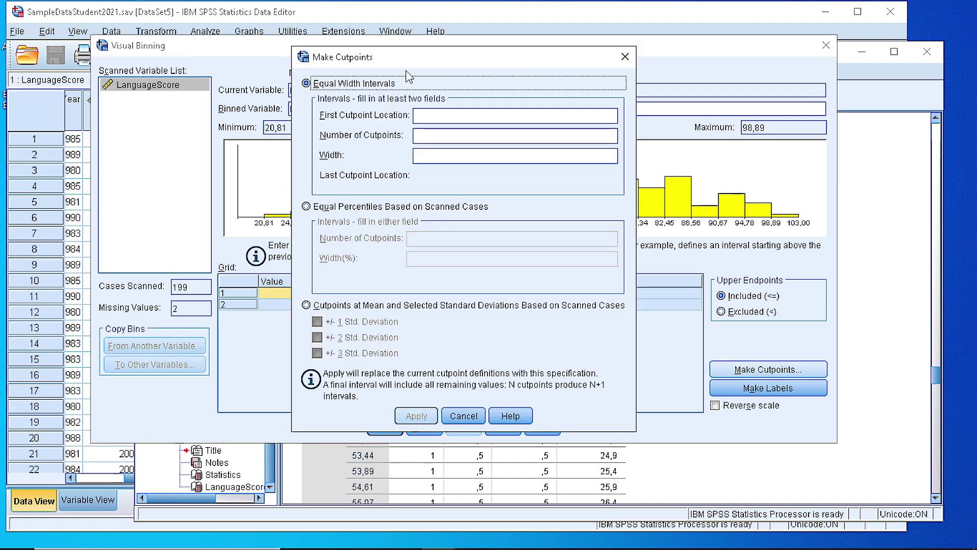
drag(413, 58, 446, 241)
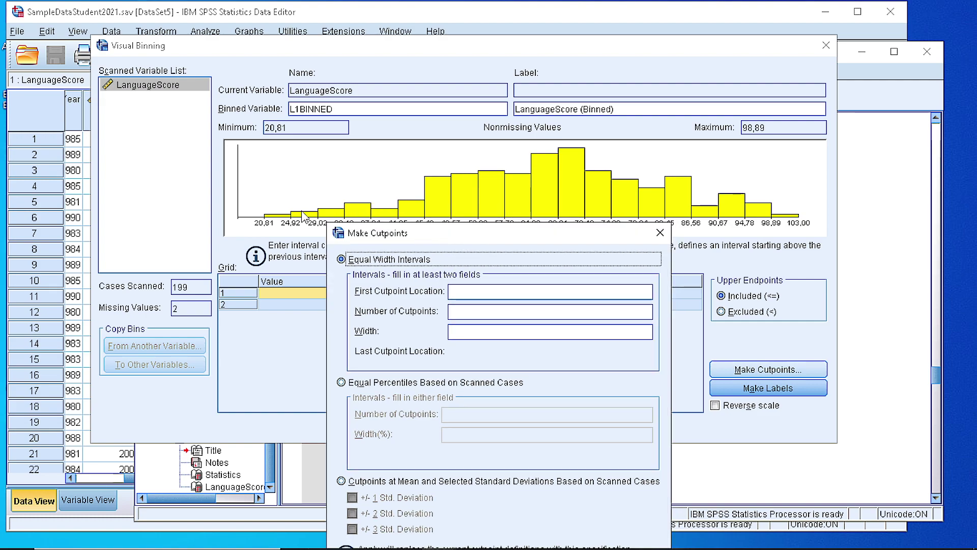
click(465, 311)
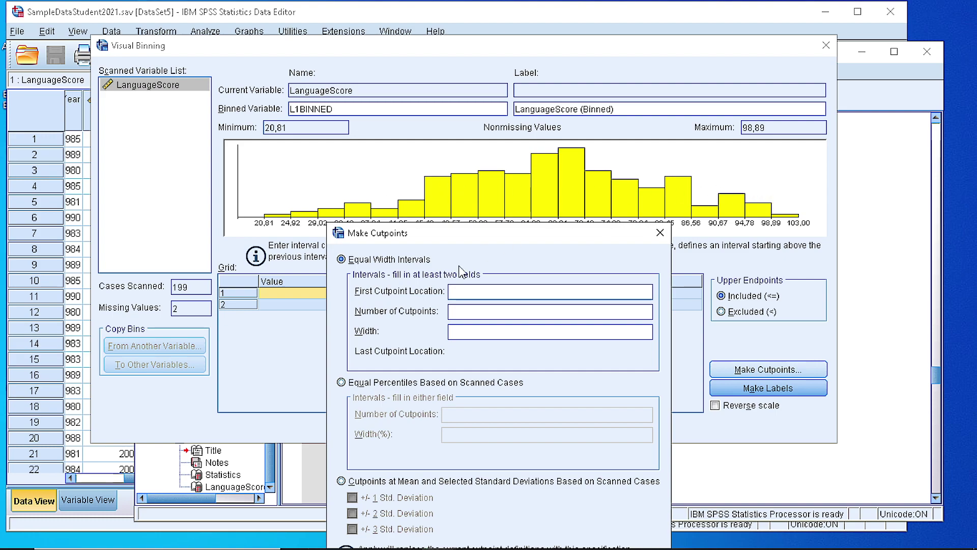
text(8)
click(477, 293)
click(455, 337)
text(10,486)
drag(492, 336, 442, 331)
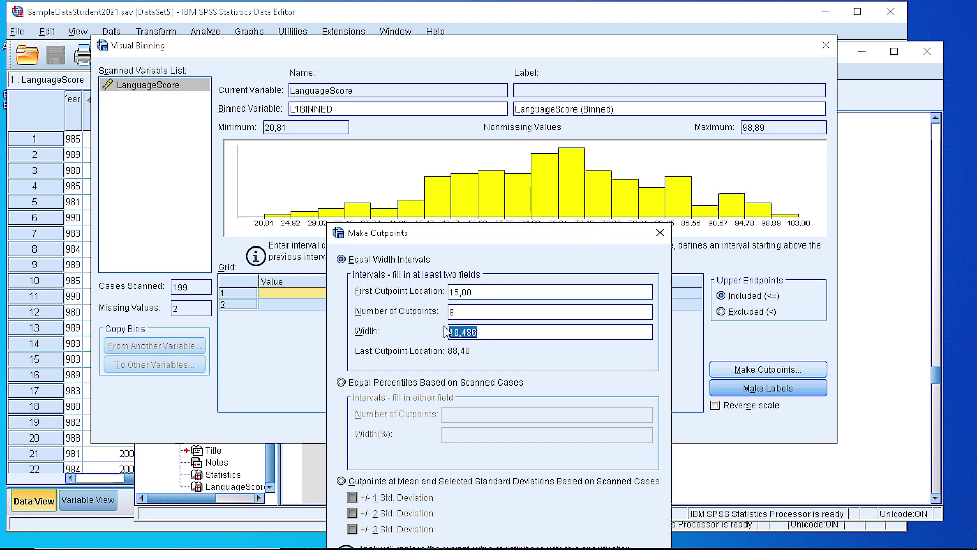
text(15)
drag(486, 232, 463, 126)
click(442, 454)
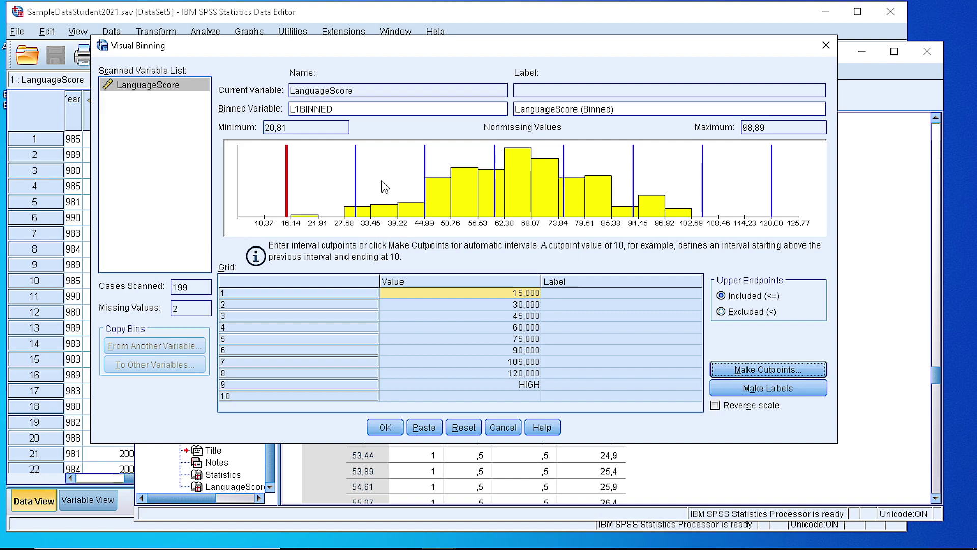
Generate the interval labels automatically for all bins and create the binned variable L1BINNED.
click(767, 393)
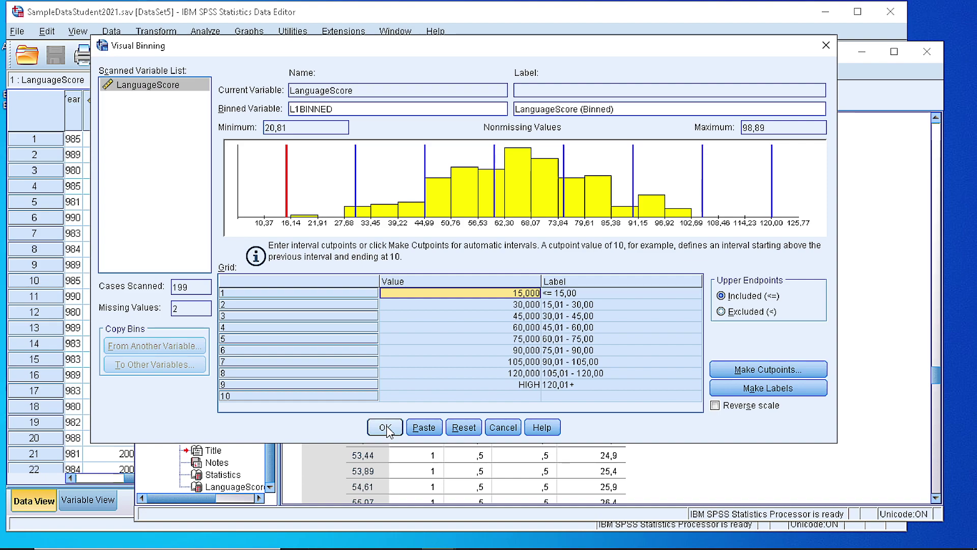
drag(291, 108, 330, 108)
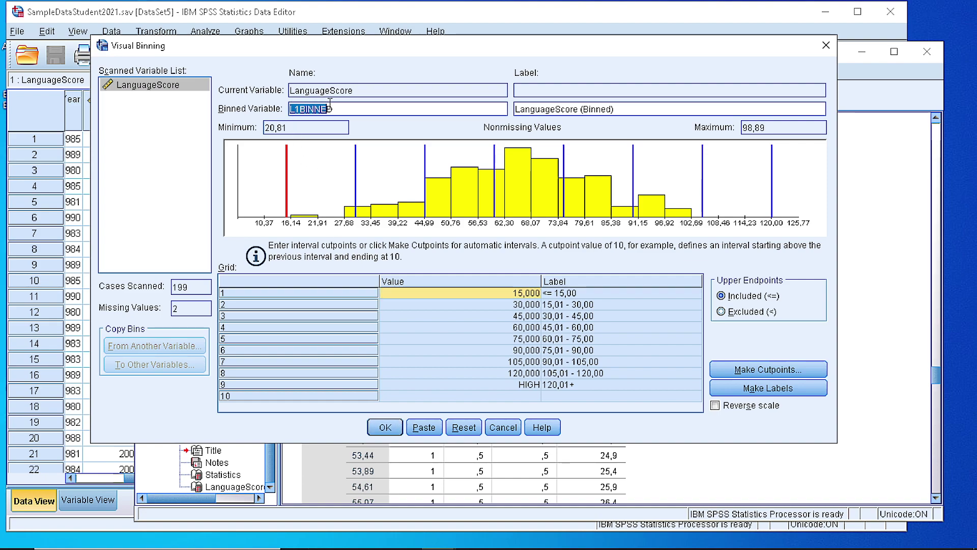
click(385, 428)
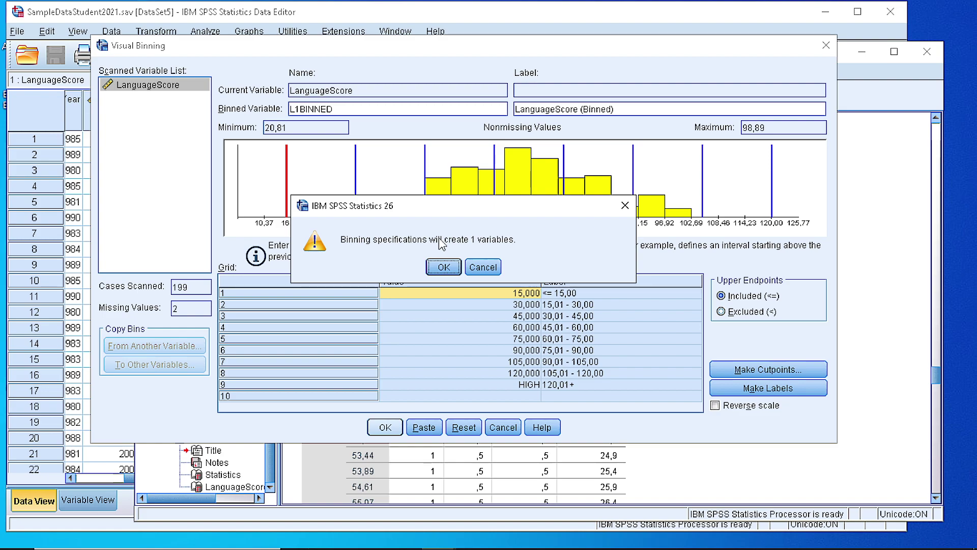
click(442, 267)
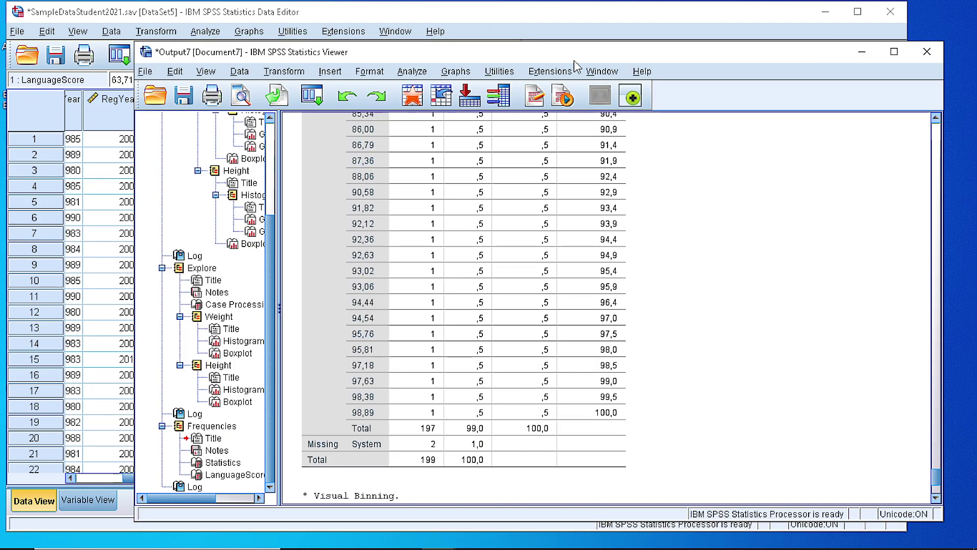
Return to the dataset and select the L1BINNED column at its end to inspect the binned values.
click(580, 19)
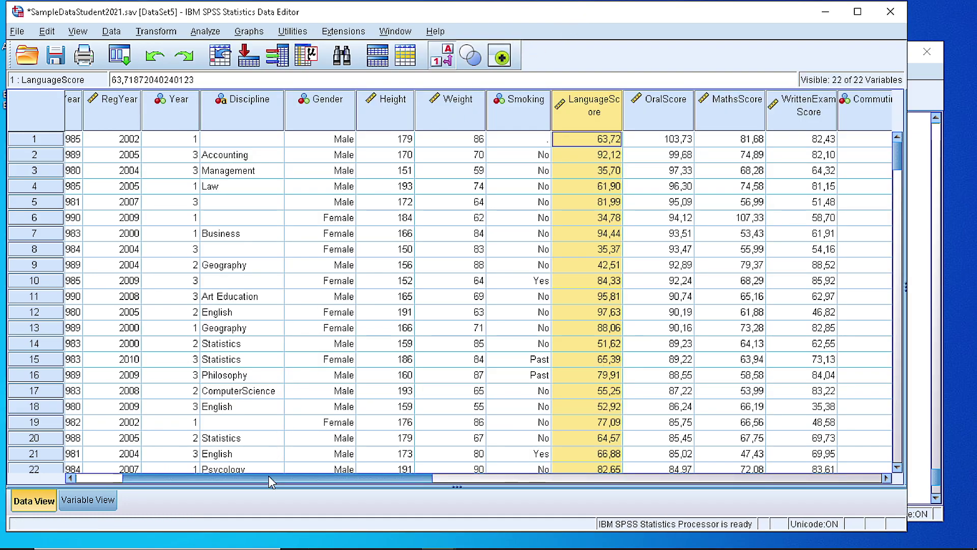
drag(268, 476, 667, 496)
click(544, 126)
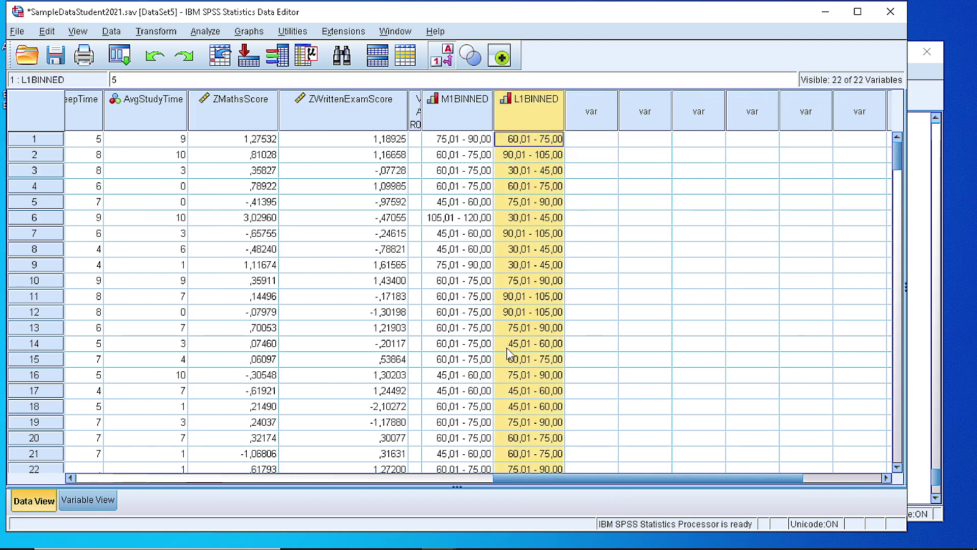
Reopen the Frequencies analysis and replace LanguageScore with LanguageScore (Binned) as the variable to analyze.
click(206, 31)
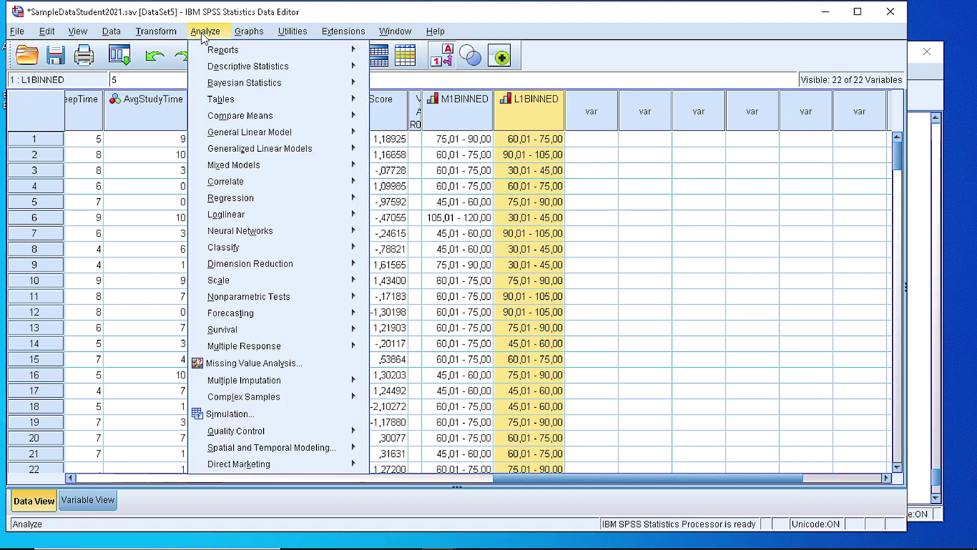
mouse_move(223, 71)
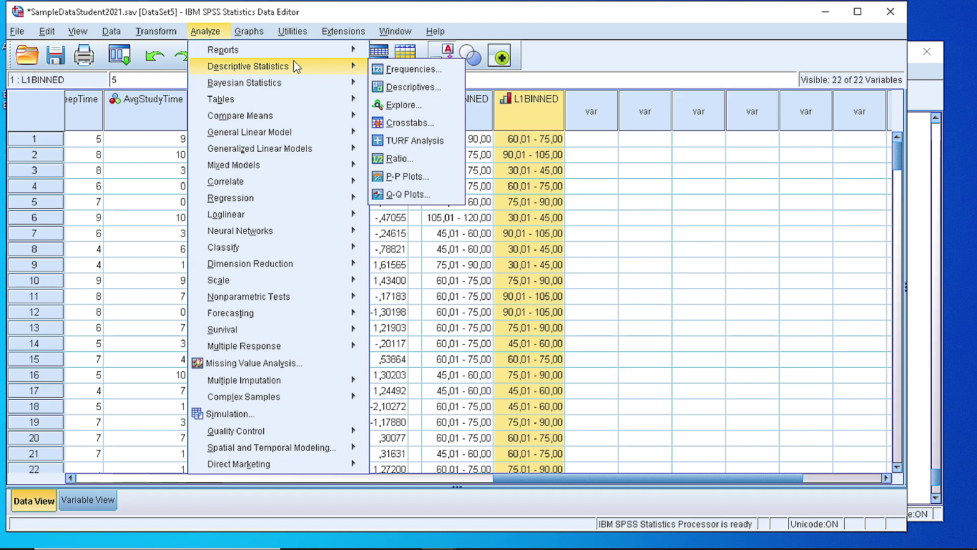
click(407, 70)
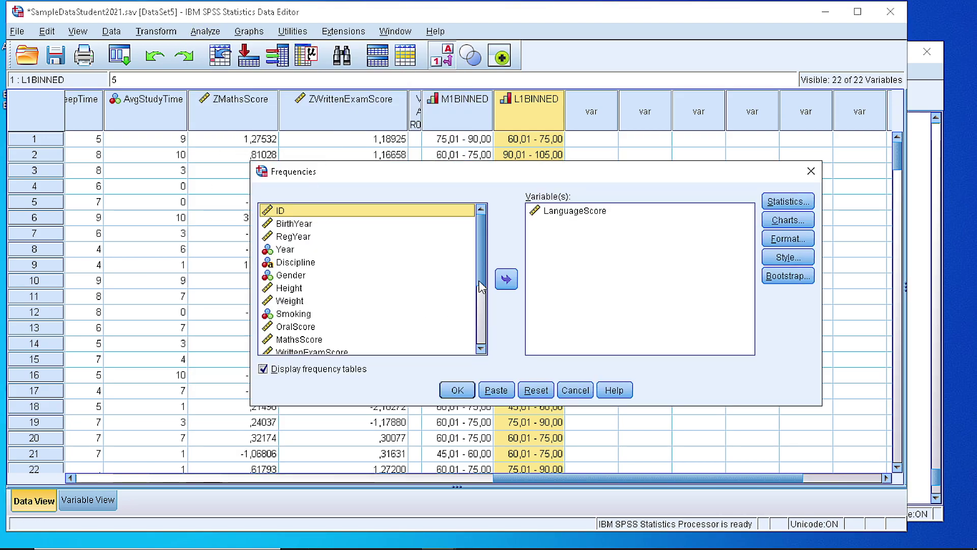
click(569, 214)
click(506, 279)
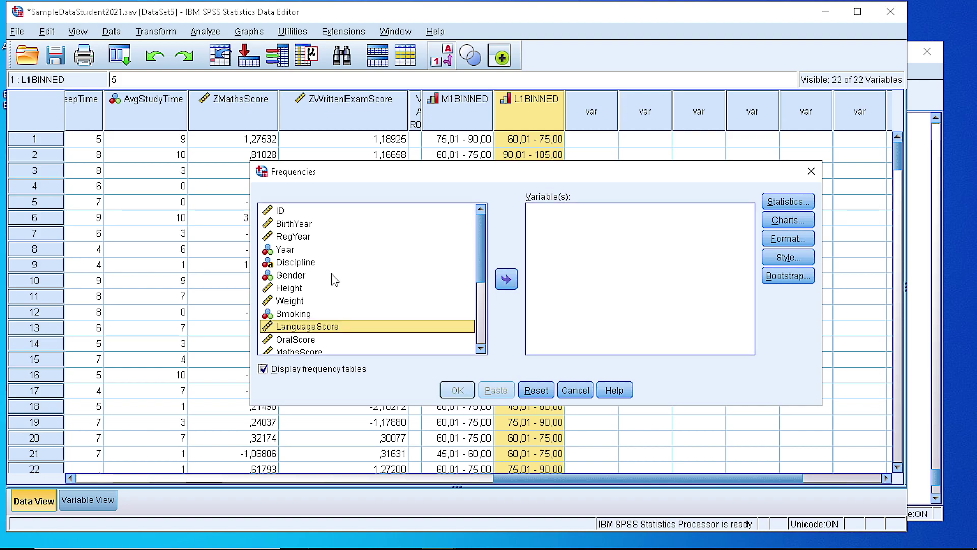
scroll(334, 281, down, 5)
drag(334, 280, 301, 230)
click(321, 348)
click(321, 348)
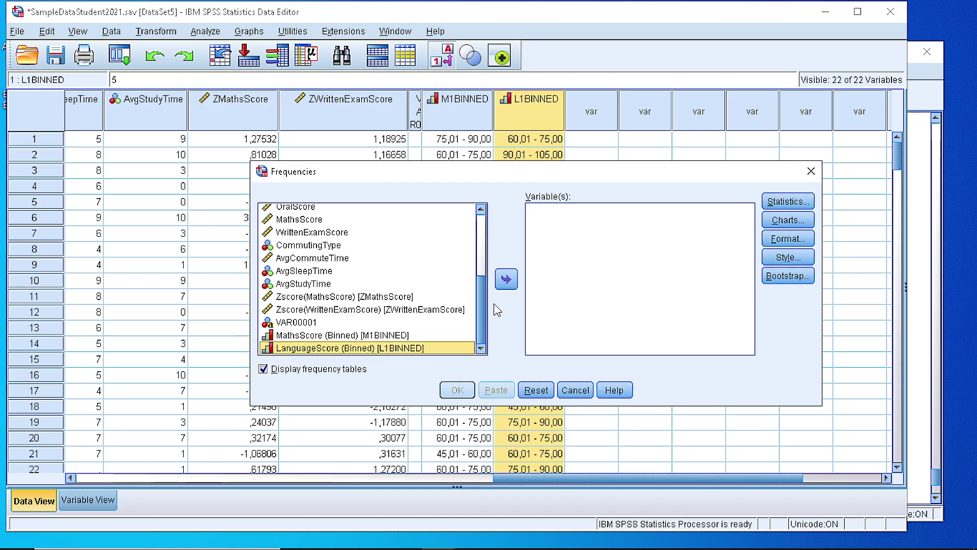
click(506, 279)
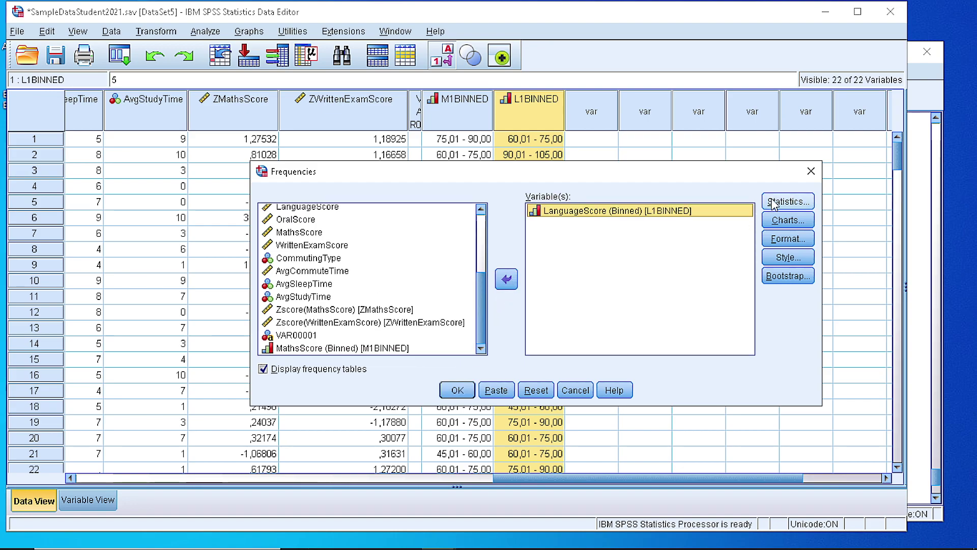
Check that the mean is included in the statistics and run the frequencies for LanguageScore (Binned).
click(788, 203)
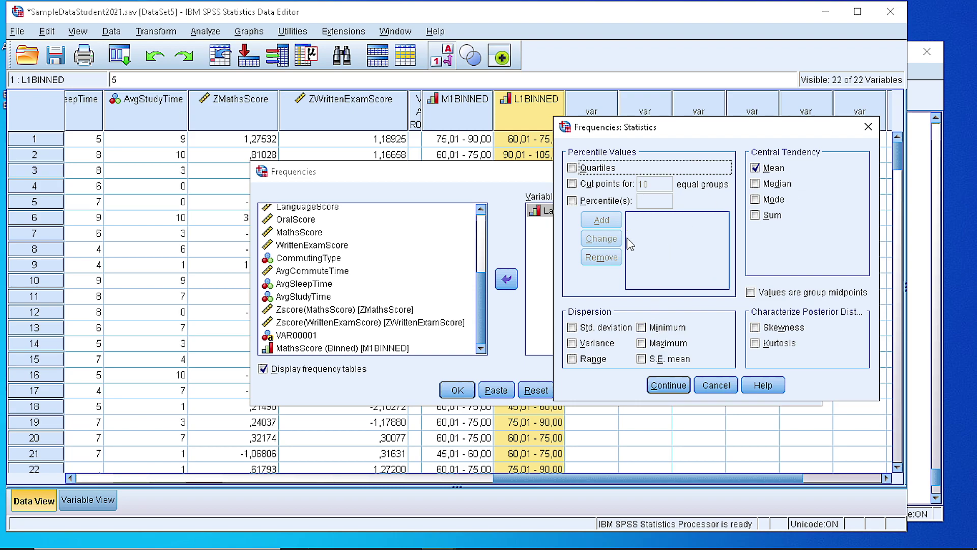
click(668, 386)
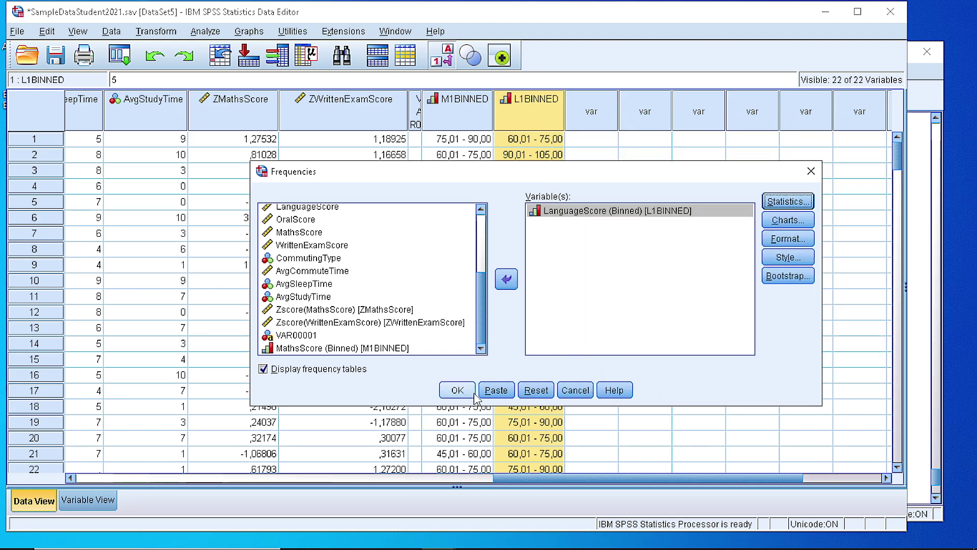
click(450, 388)
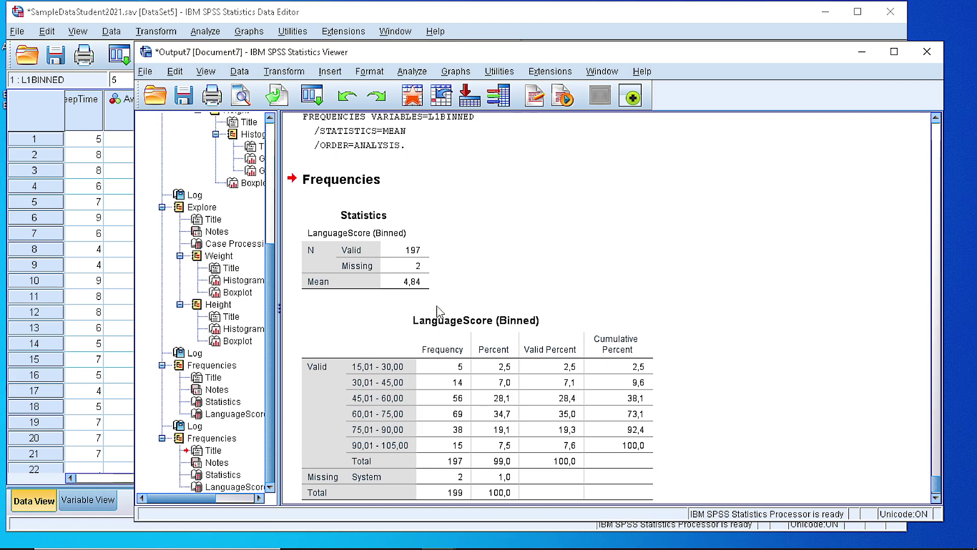